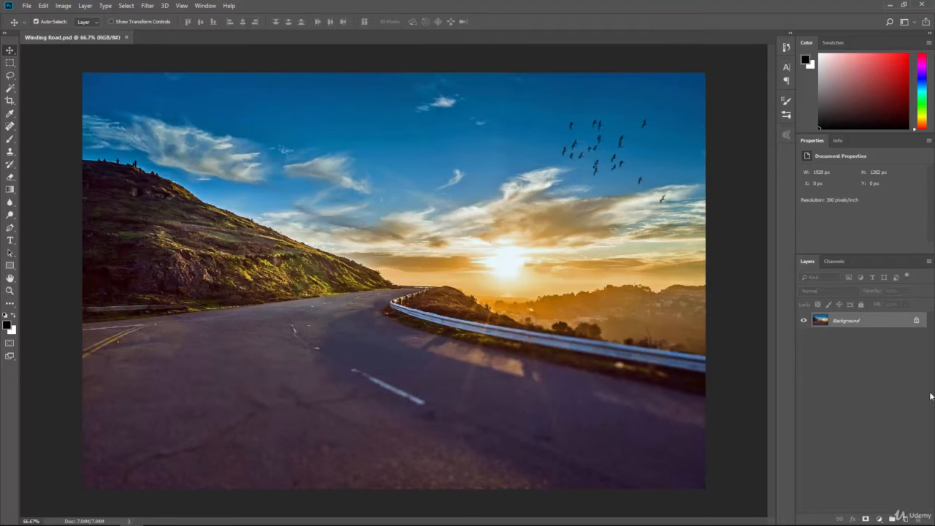
- Open a Curves adjustment for the Background layer
left_click(64, 5)
mouse_move(71, 31)
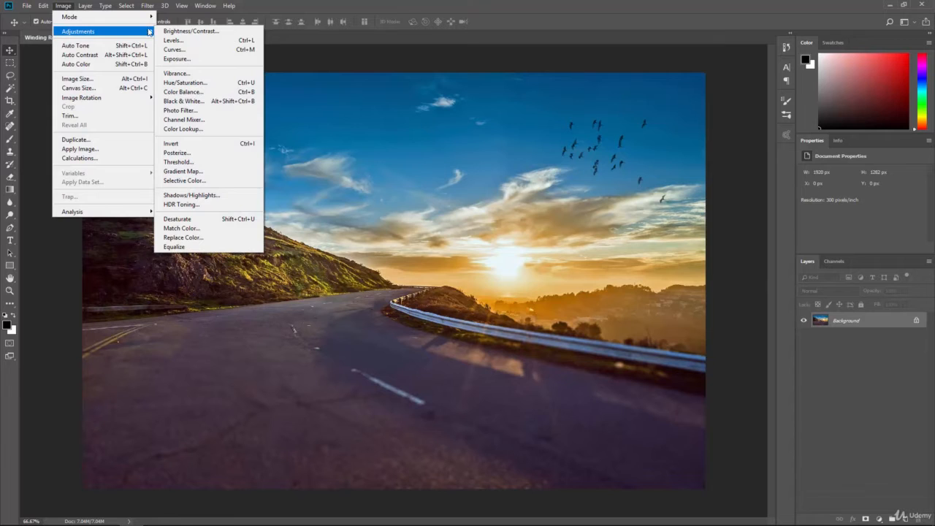
left_click(196, 50)
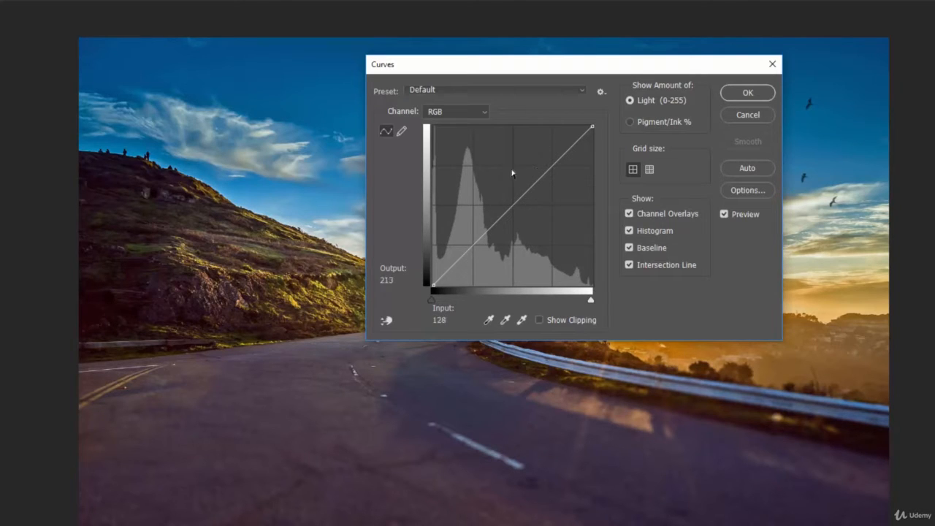
- Try the Color Negative, Darker and Linear Contrast curve presets, ending back on Default
left_click(474, 88)
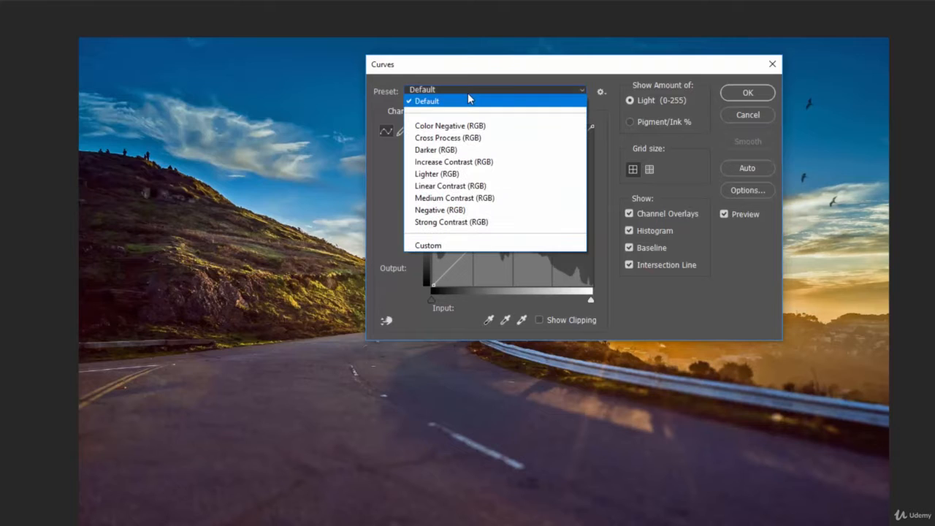
left_click(468, 126)
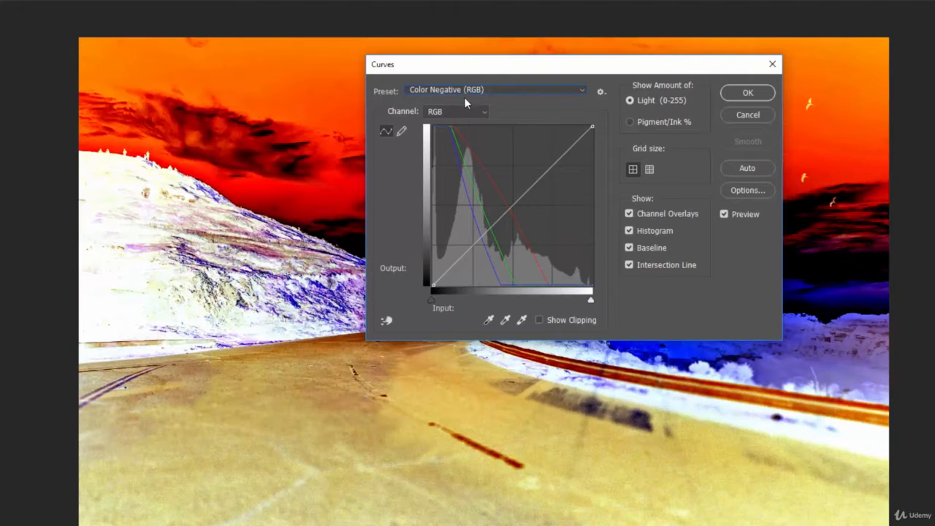
left_click(464, 89)
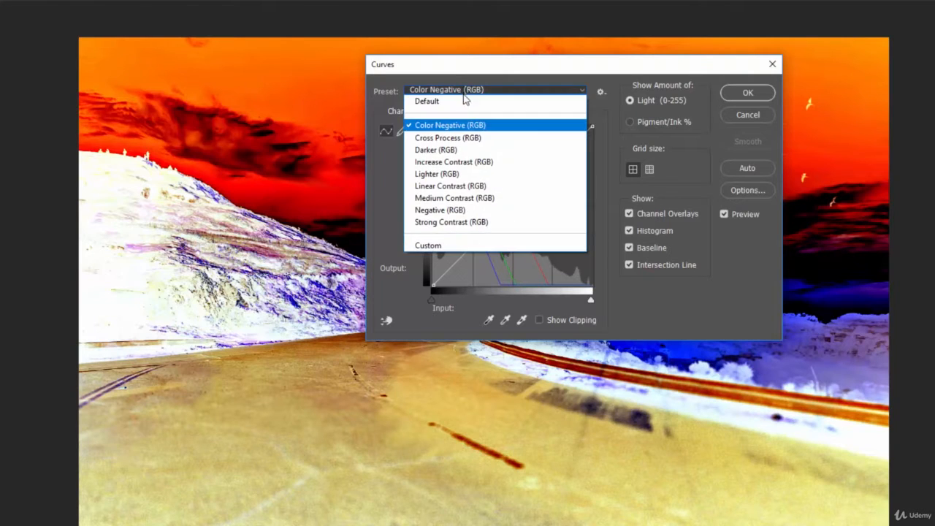
left_click(460, 148)
left_click(461, 92)
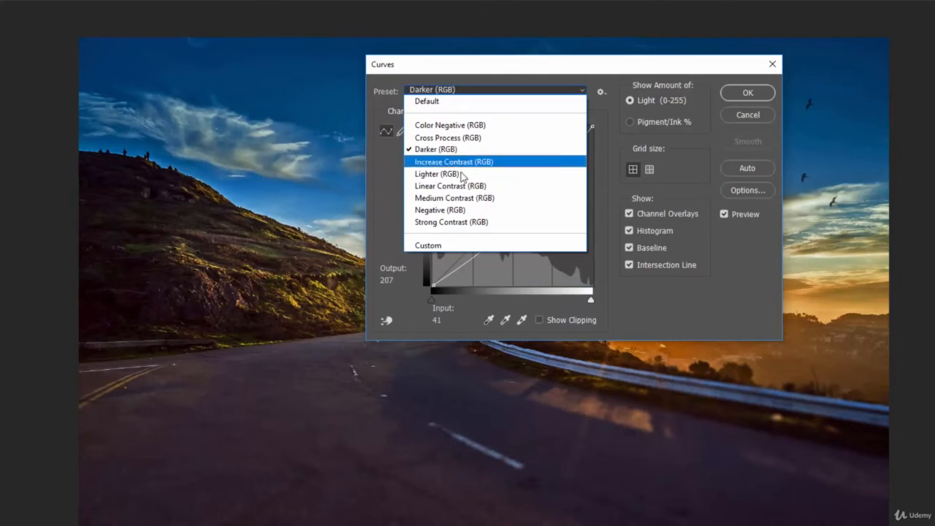
left_click(463, 183)
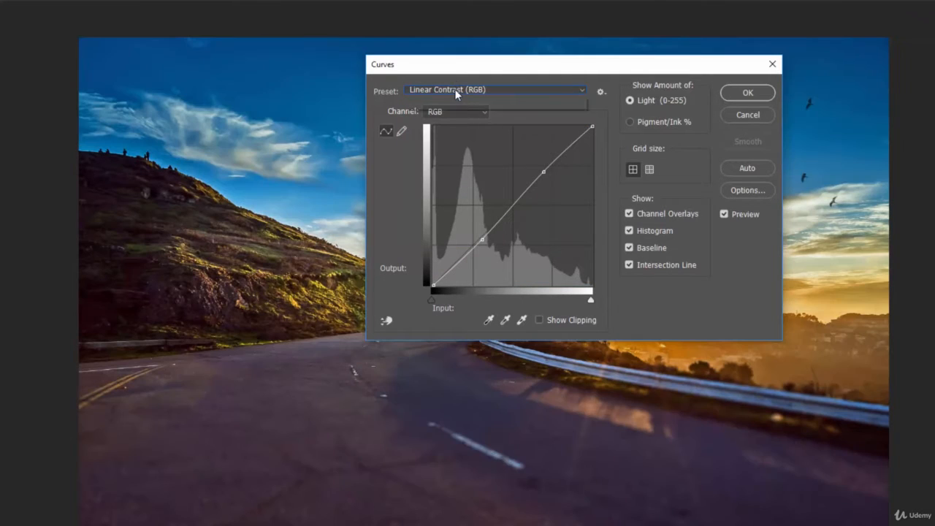
left_click(457, 89)
left_click(460, 98)
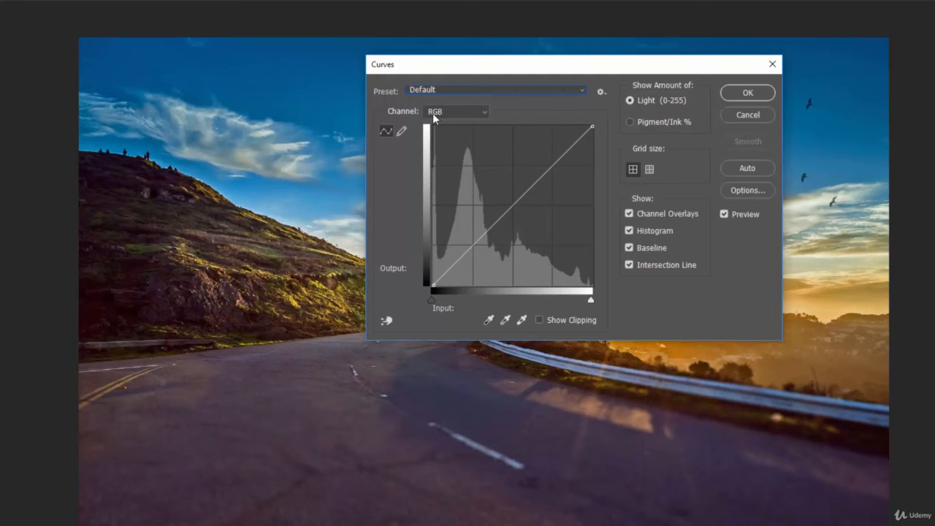
- Move the Curves dialog off the sunset and birds in the photo
left_click(453, 113)
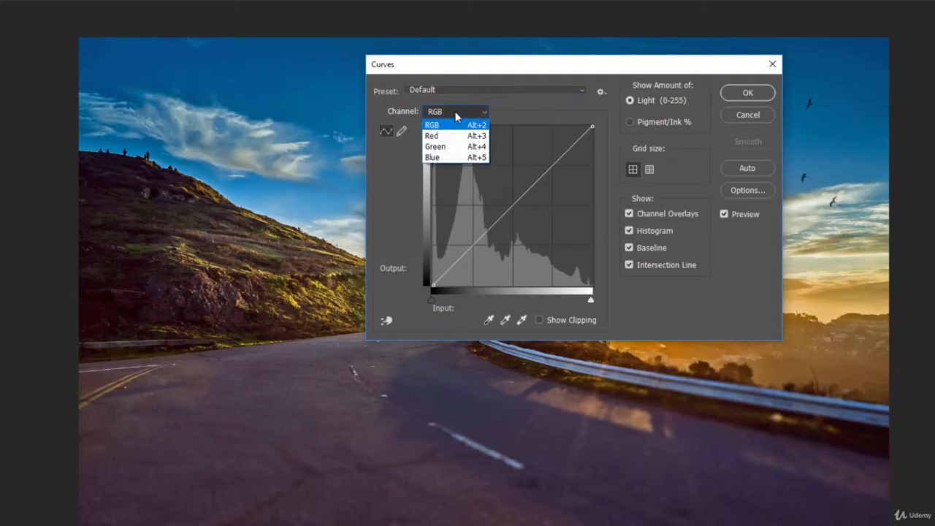
left_click(455, 111)
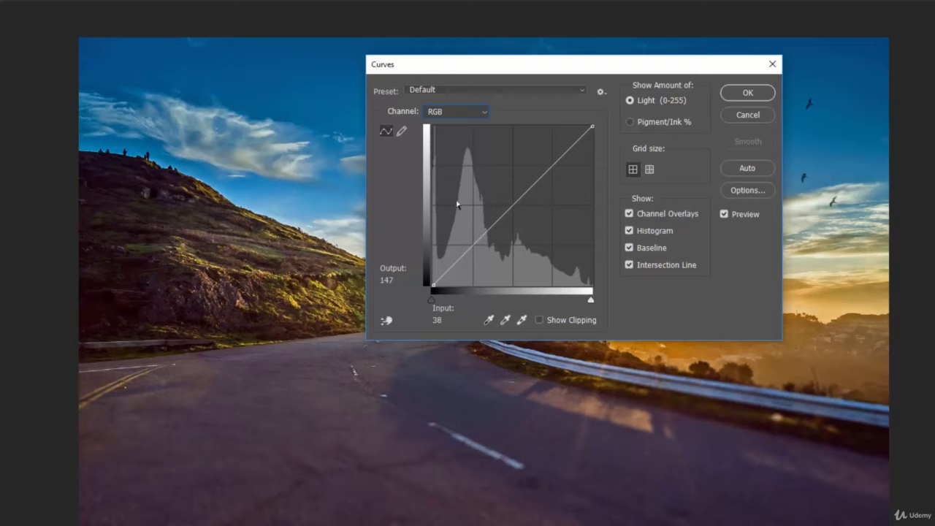
left_click_drag(500, 68, 151, 24)
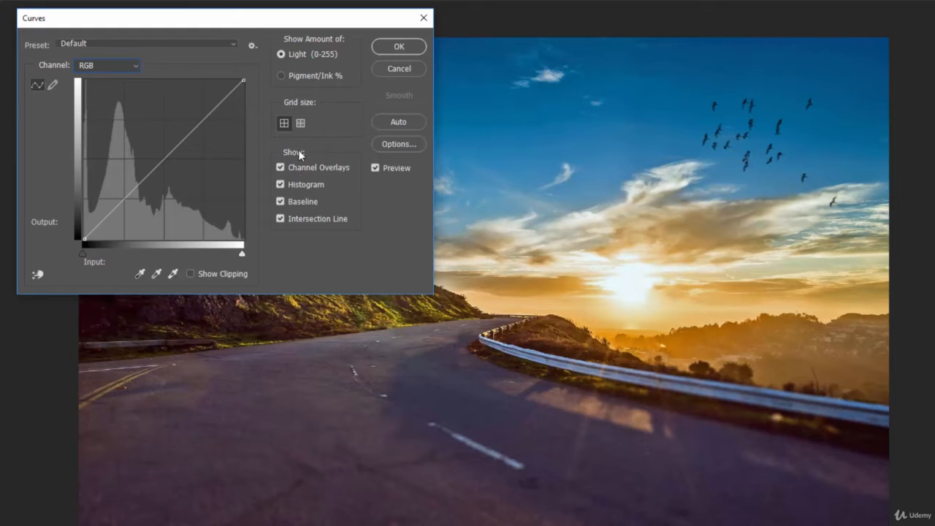
- Hide the channel overlays and histogram in the curve display and turn them back on
left_click(281, 167)
left_click(280, 184)
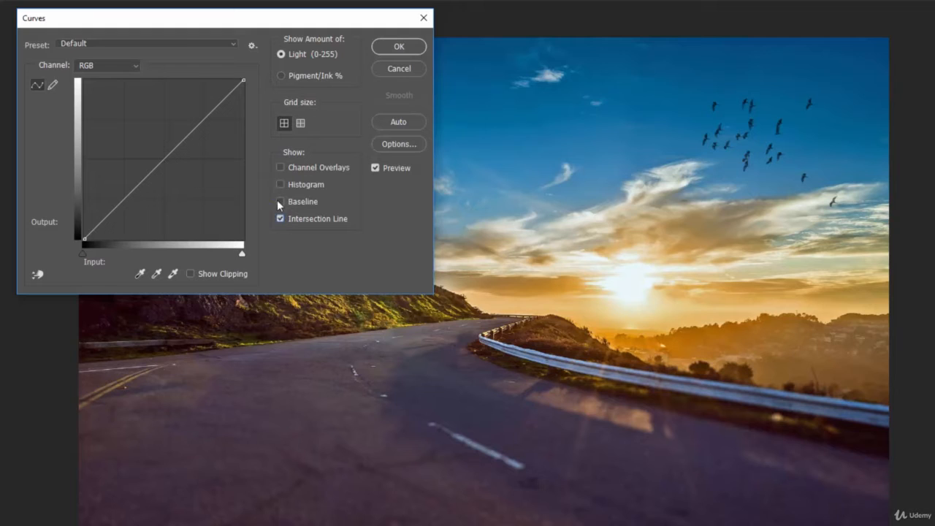
left_click(280, 167)
left_click(301, 184)
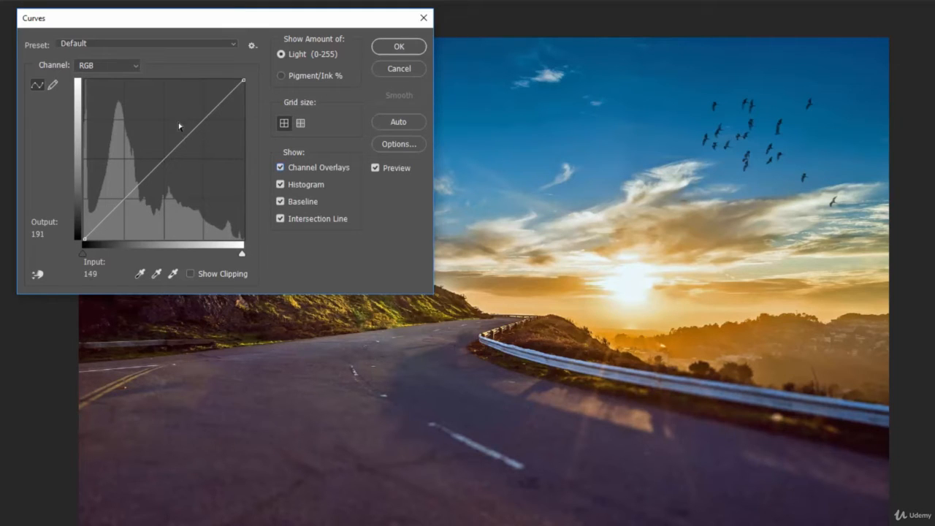
- Switch the curve to the Blue channel and shift the Curves dialog slightly lower
left_click(108, 65)
left_click(114, 109)
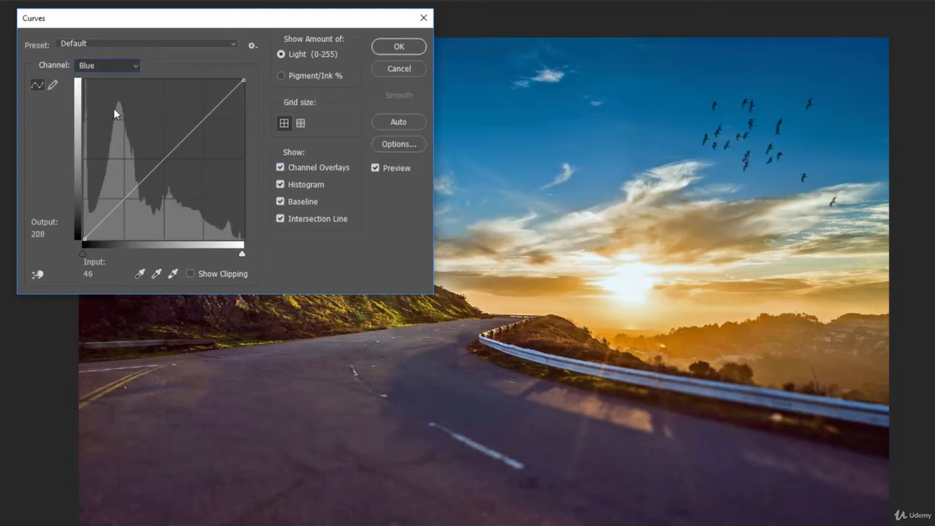
left_click_drag(227, 30, 239, 62)
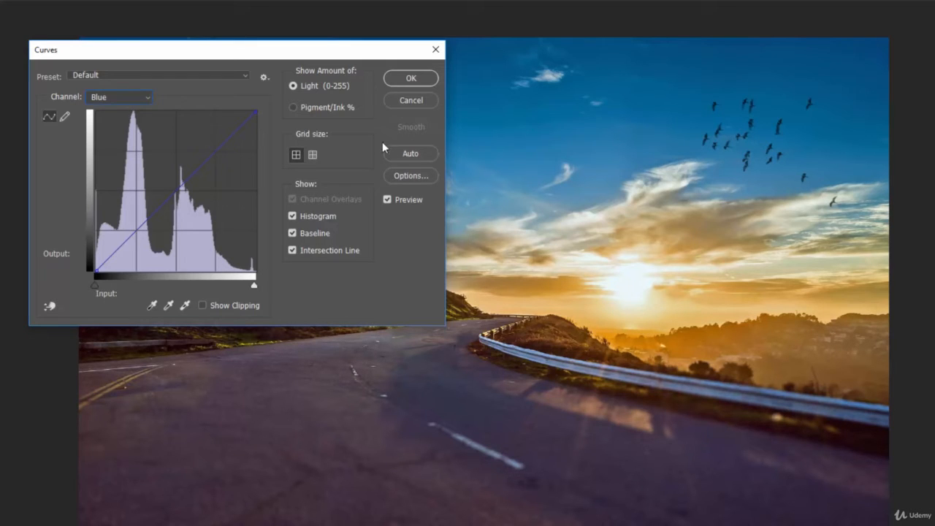
- Try adding a midtone point and moving the black and white endpoints on the Blue curve
left_click(190, 178)
mouse_move(257, 110)
left_mouse_down()
mouse_move(252, 150)
mouse_move(270, 171)
mouse_move(278, 268)
mouse_move(271, 135)
mouse_move(256, 103)
mouse_move(106, 109)
mouse_move(256, 111)
left_mouse_up()
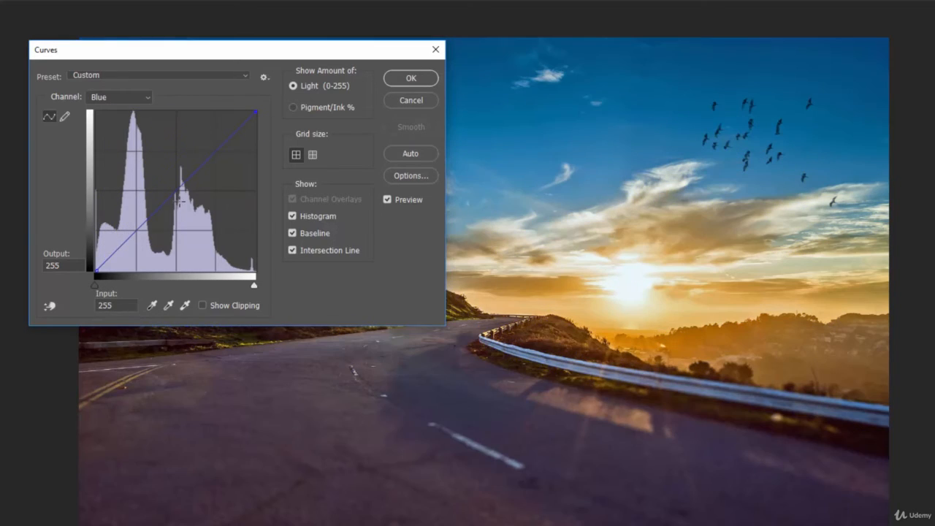
left_click_drag(95, 271, 228, 285)
left_click_drag(234, 317, 65, 286)
- Shape the Blue curve into an S, with a shadow point at about input 81, output 30 and a raised point at about input 156, output 177
left_click_drag(177, 193, 156, 175)
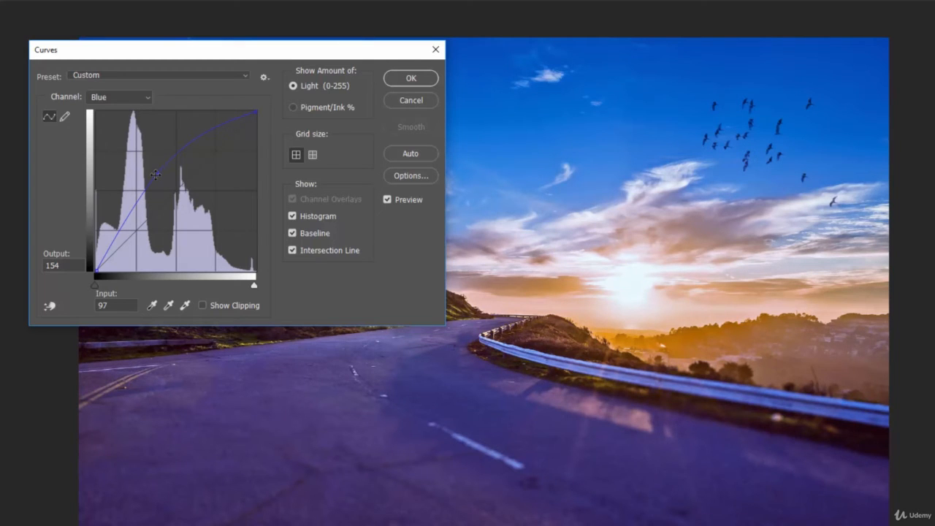
left_click_drag(155, 174, 148, 251)
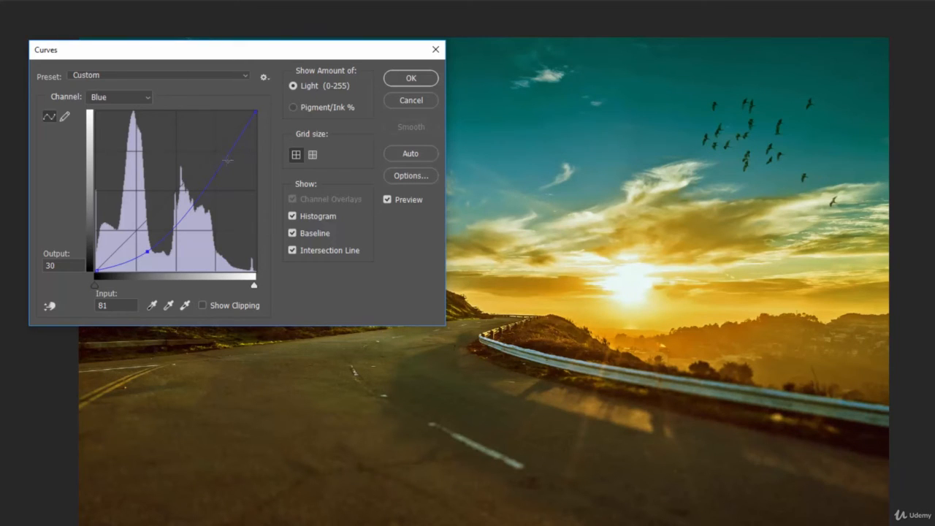
left_click_drag(194, 203, 194, 159)
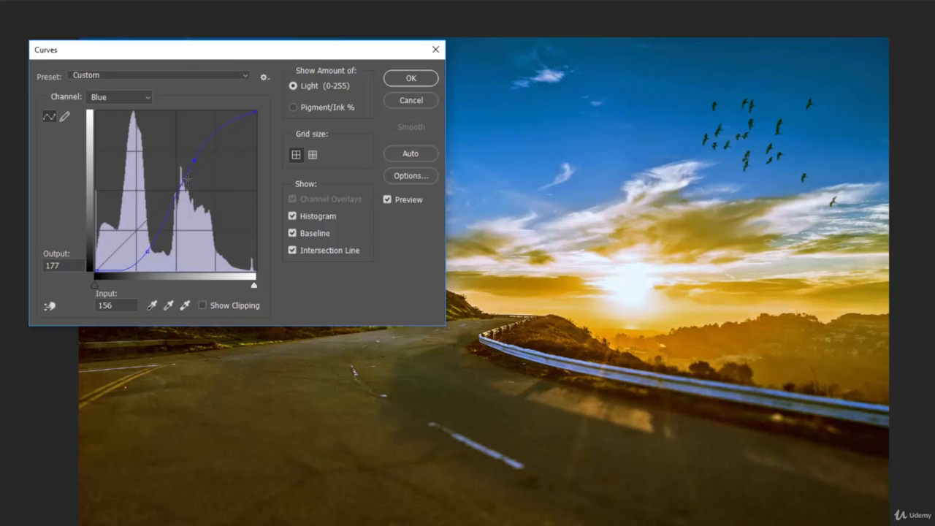
- Switch the curve to the composite RGB channel
left_click(133, 97)
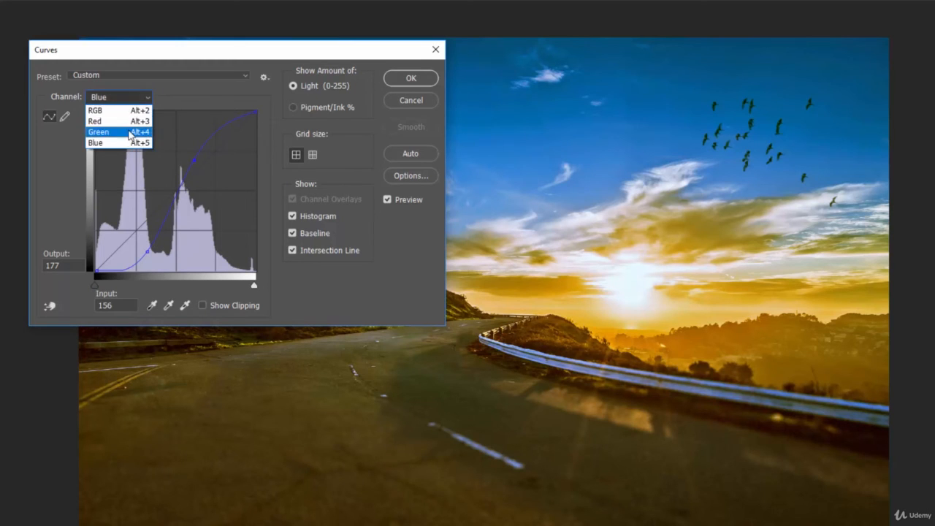
left_click(100, 108)
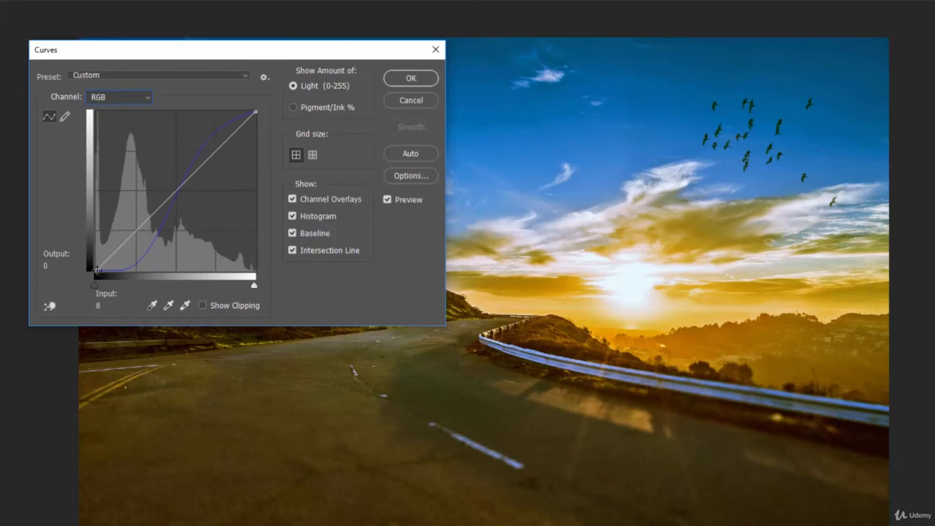
- Try moving the black and white endpoints of the RGB curve
left_click_drag(97, 270, 225, 328)
key("ctrl+z")
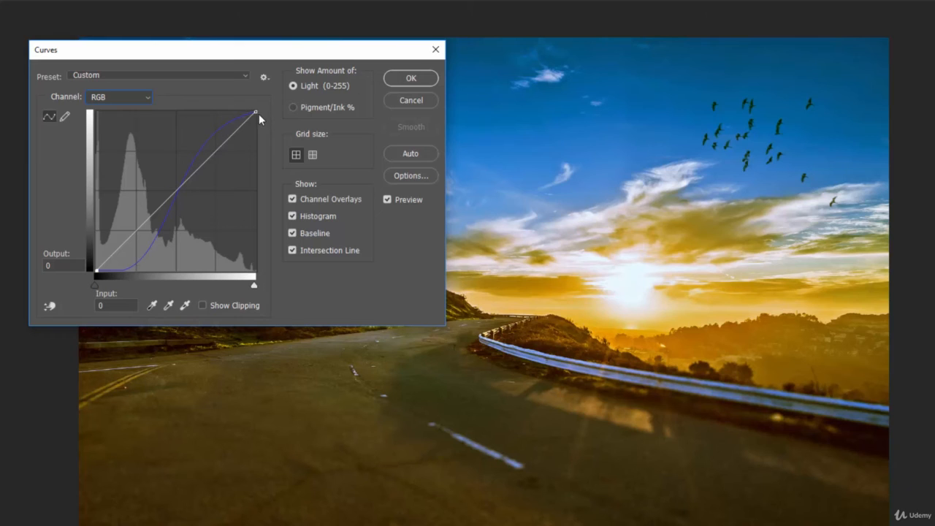
left_click_drag(256, 112, 330, 46)
- Darken the photo's shadows by pulling a point on the RGB curve down to about input 90, output 61
mouse_move(143, 223)
left_mouse_down()
mouse_move(139, 198)
mouse_move(169, 245)
mouse_move(153, 233)
left_mouse_up()
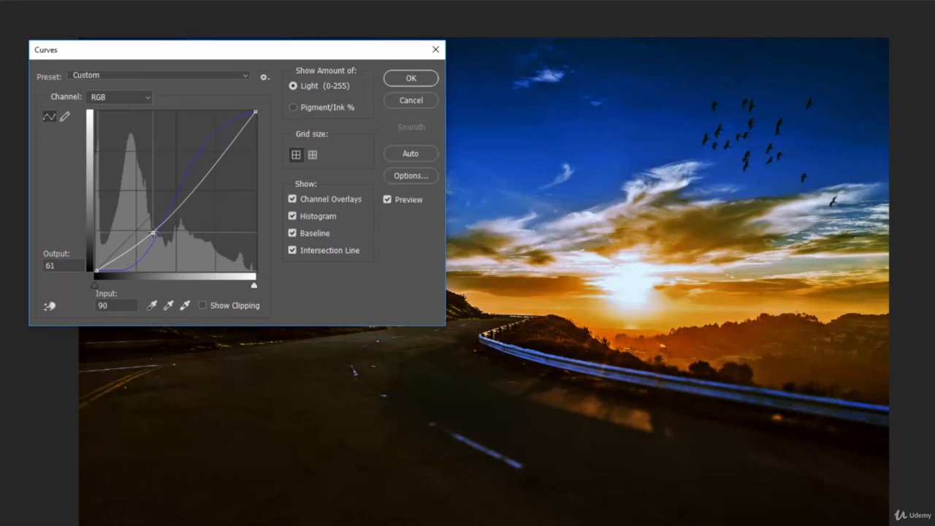